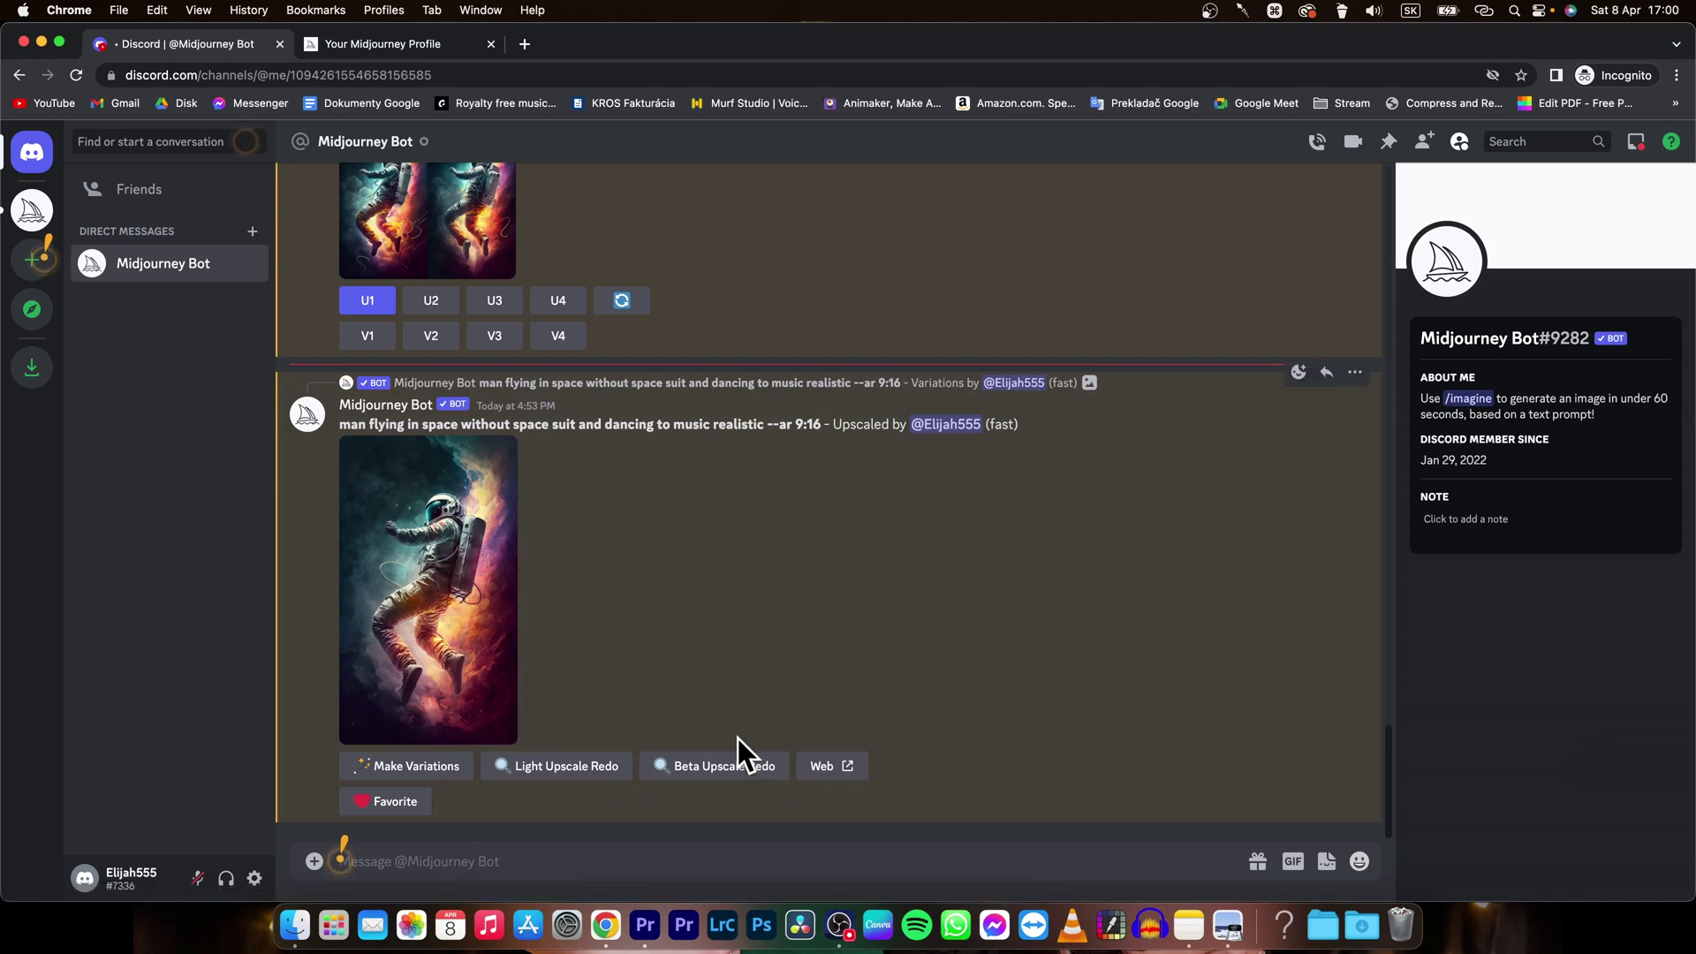
{"action": "type", "text": "/se"}
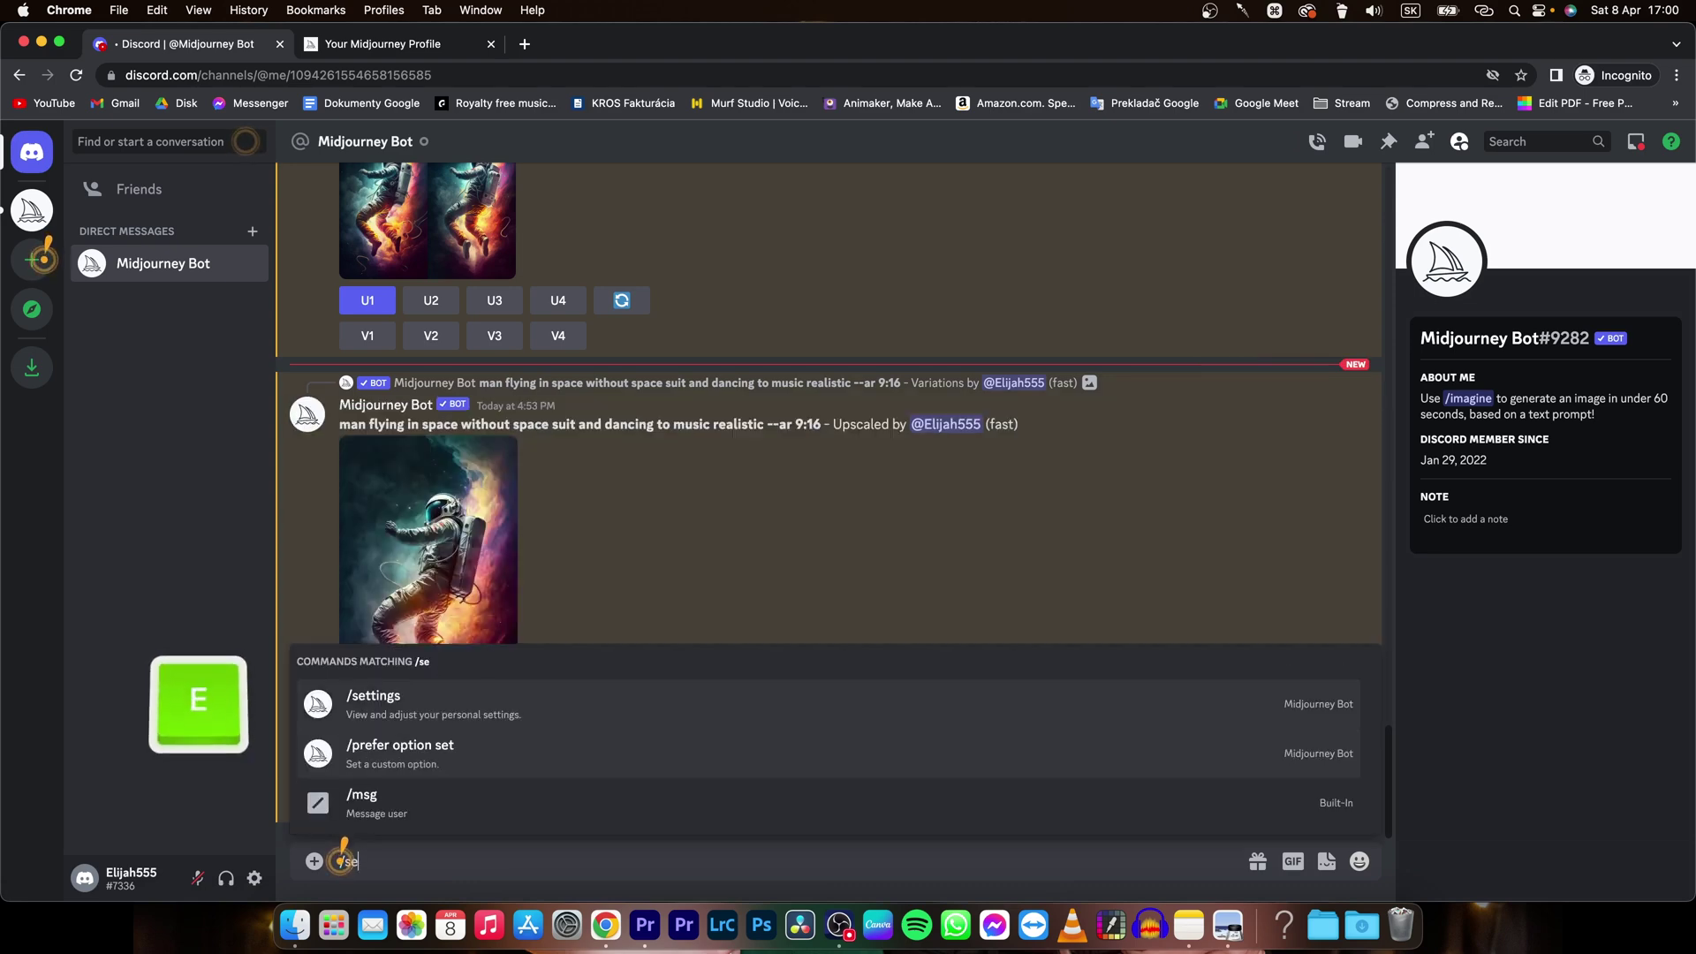
{"action": "type", "text": "tting"}
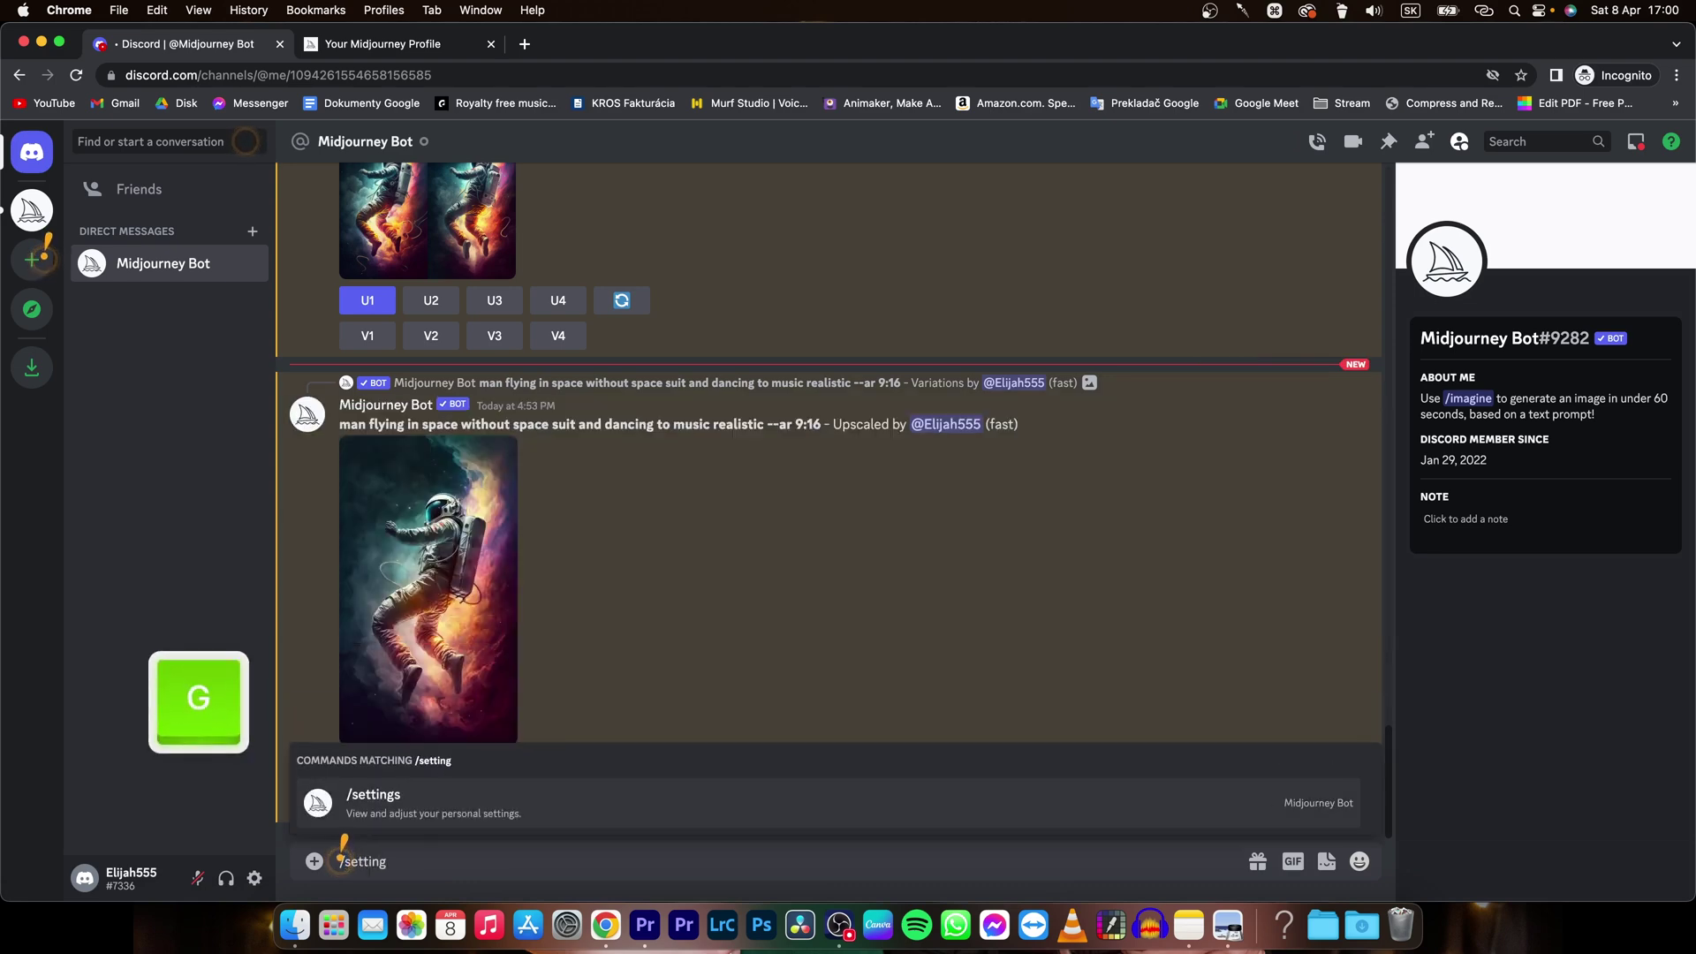
Step: Use /settings to select MJ version 3 (--v 3) and enable Remix mode
{"action": "key", "text": "Return"}
{"action": "key", "text": "Return"}
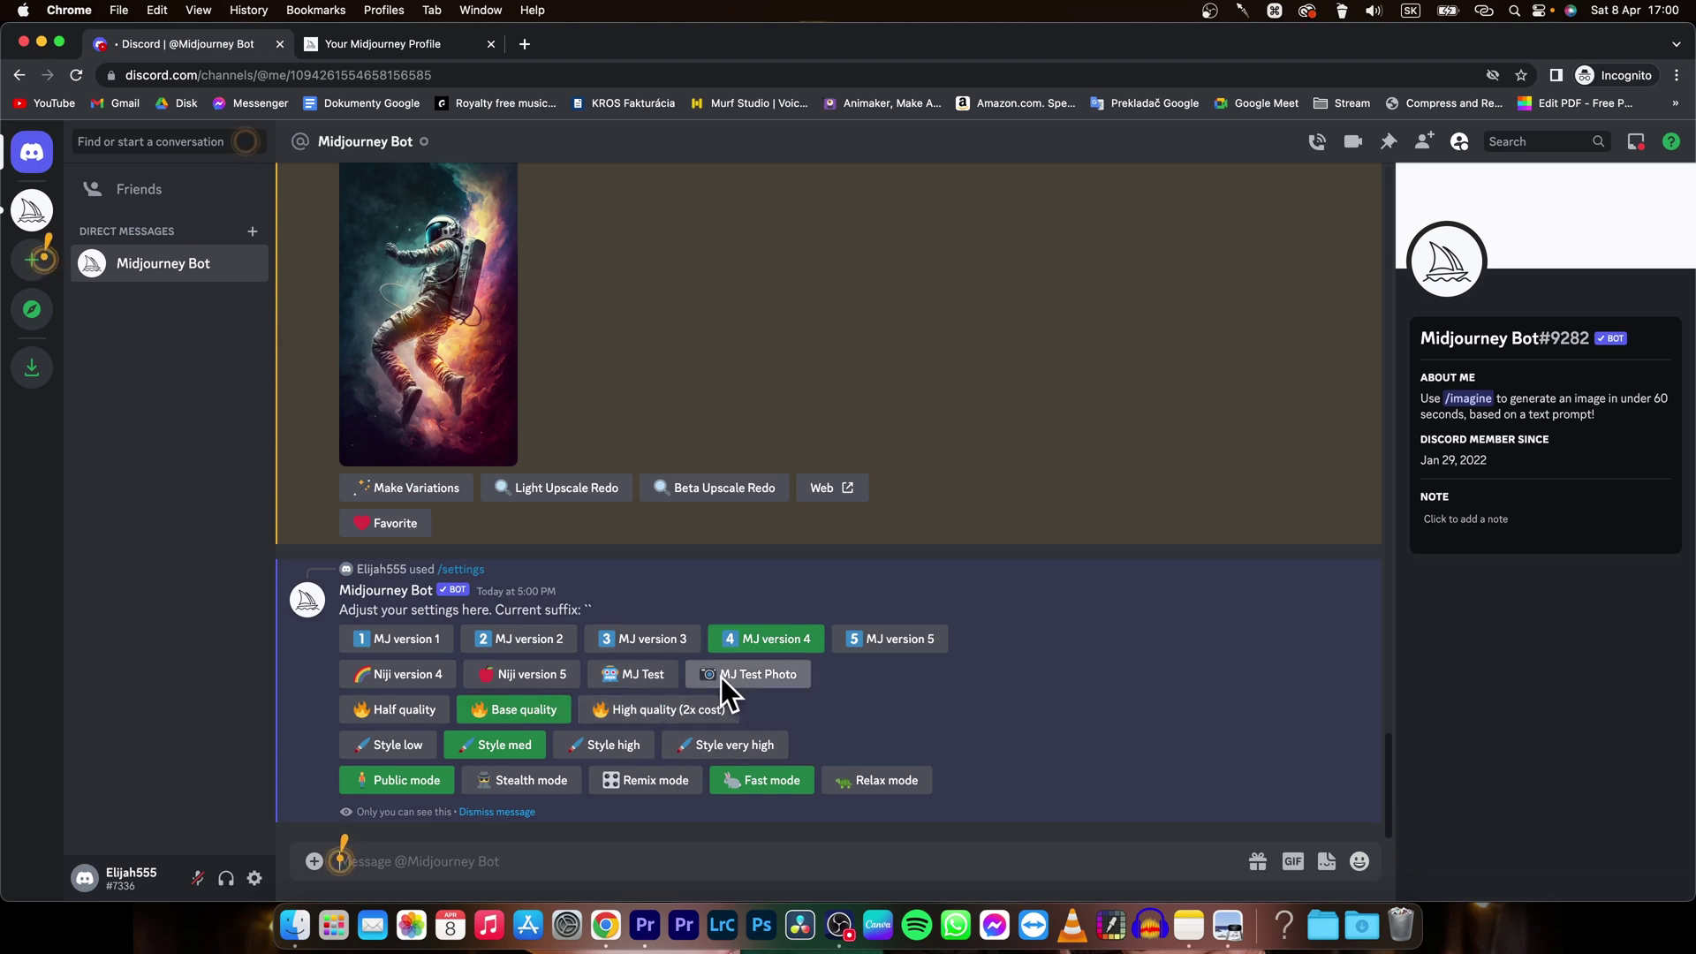
{"action": "left_click", "coordinate": [654, 642]}
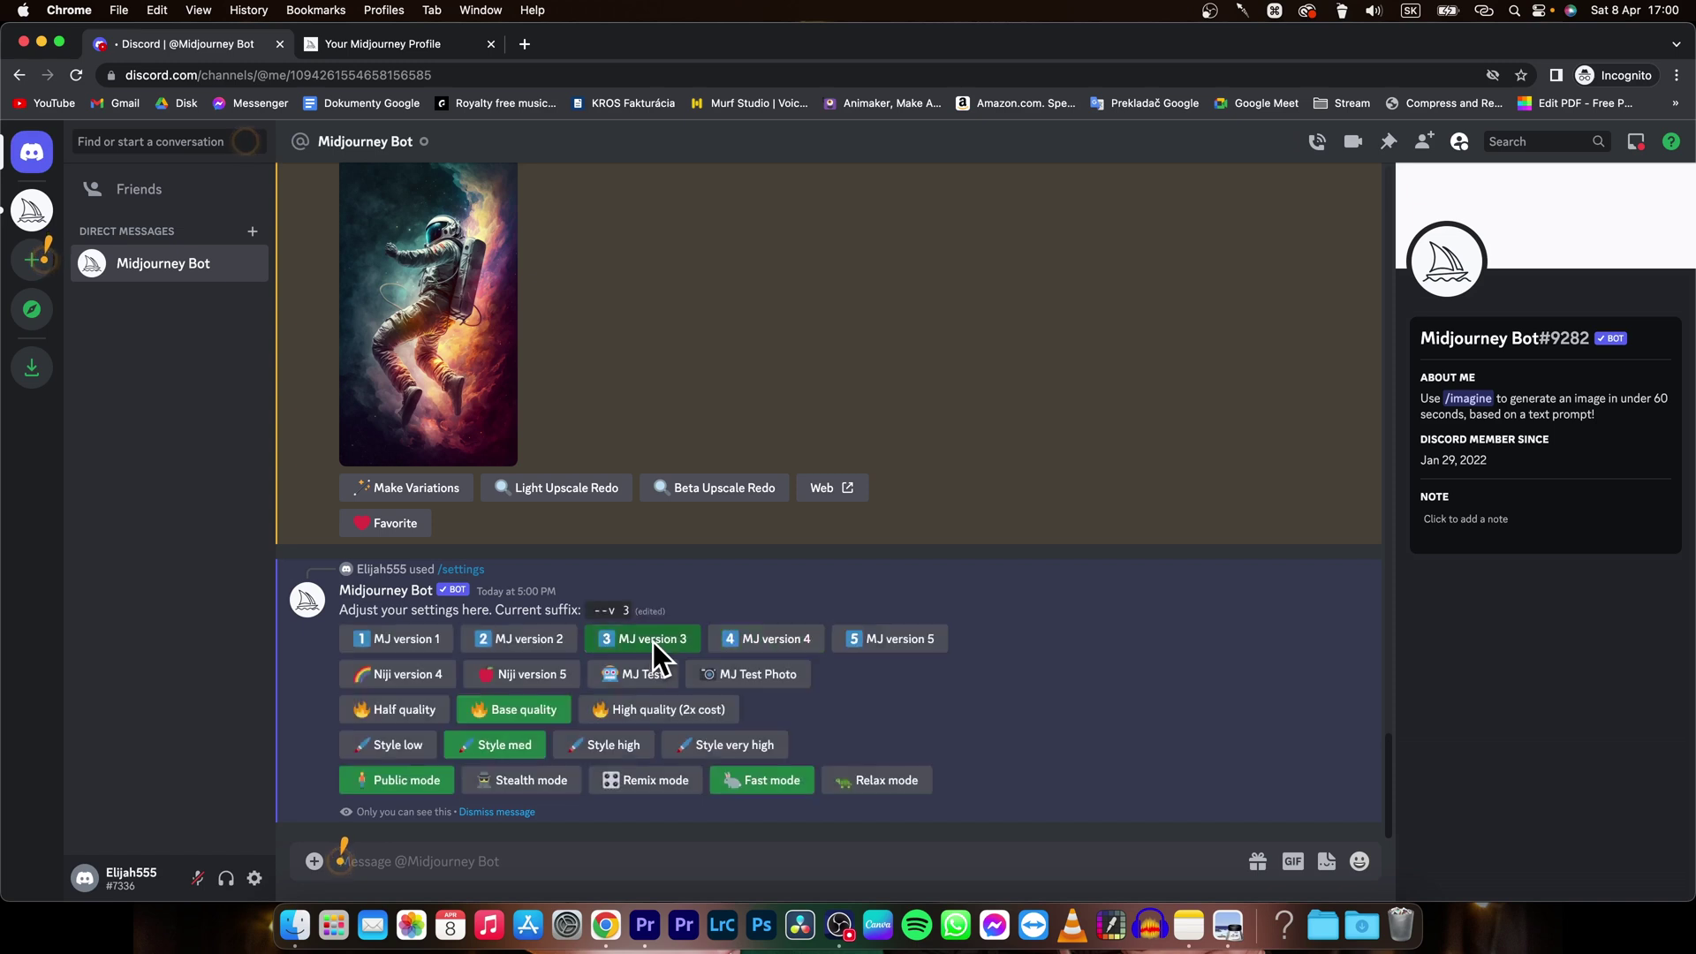
{"action": "left_click", "coordinate": [646, 781]}
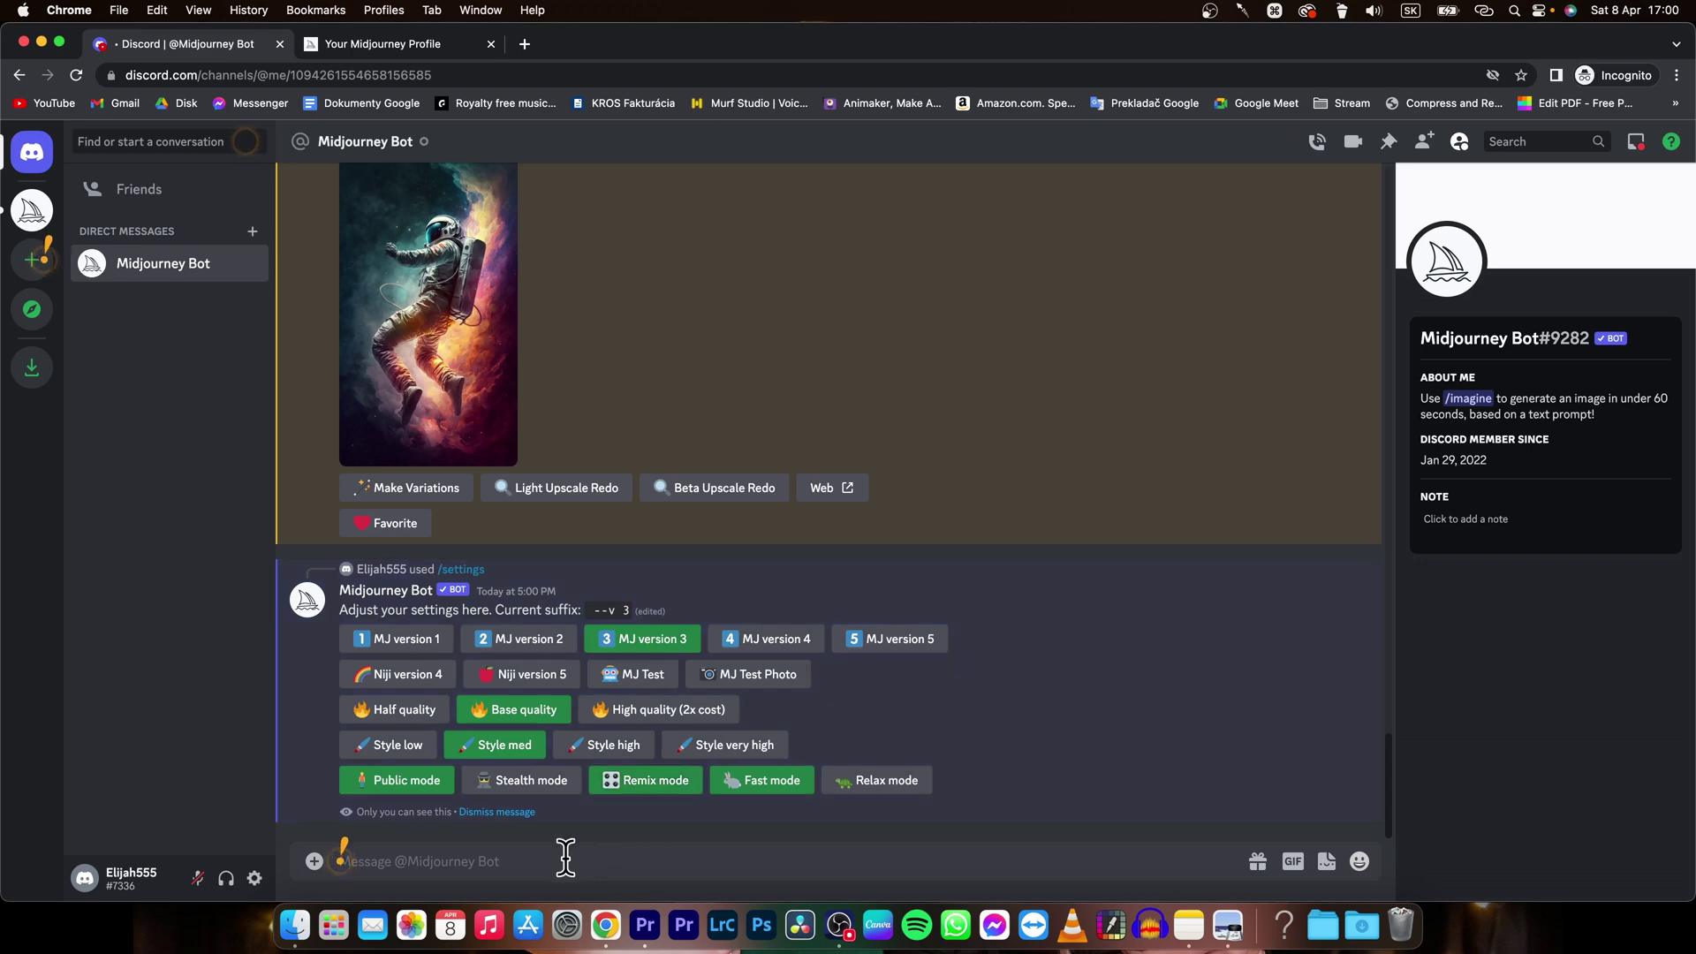
{"action": "scroll", "coordinate": [517, 663], "scroll_direction": "up", "scroll_amount": 3}
{"action": "scroll", "coordinate": [484, 571], "scroll_direction": "up", "scroll_amount": 2}
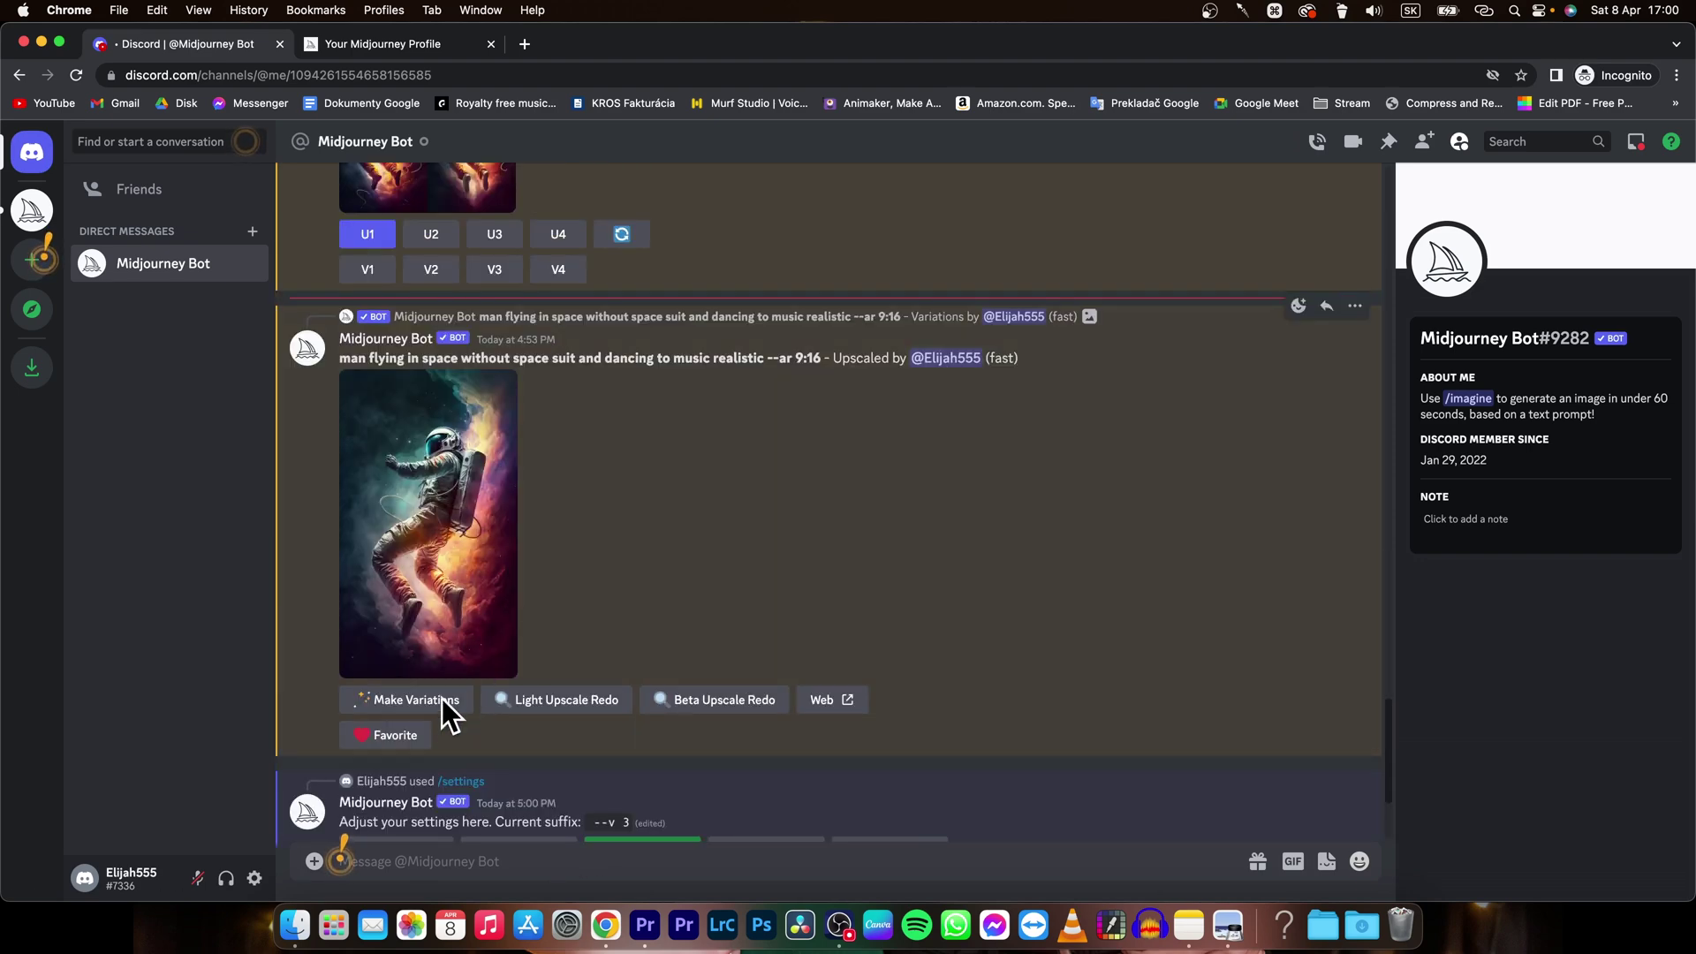
Step: Remix the upscaled astronaut with Make Variations, erasing the old '--ar 9:16' ratio
{"action": "left_click", "coordinate": [395, 708]}
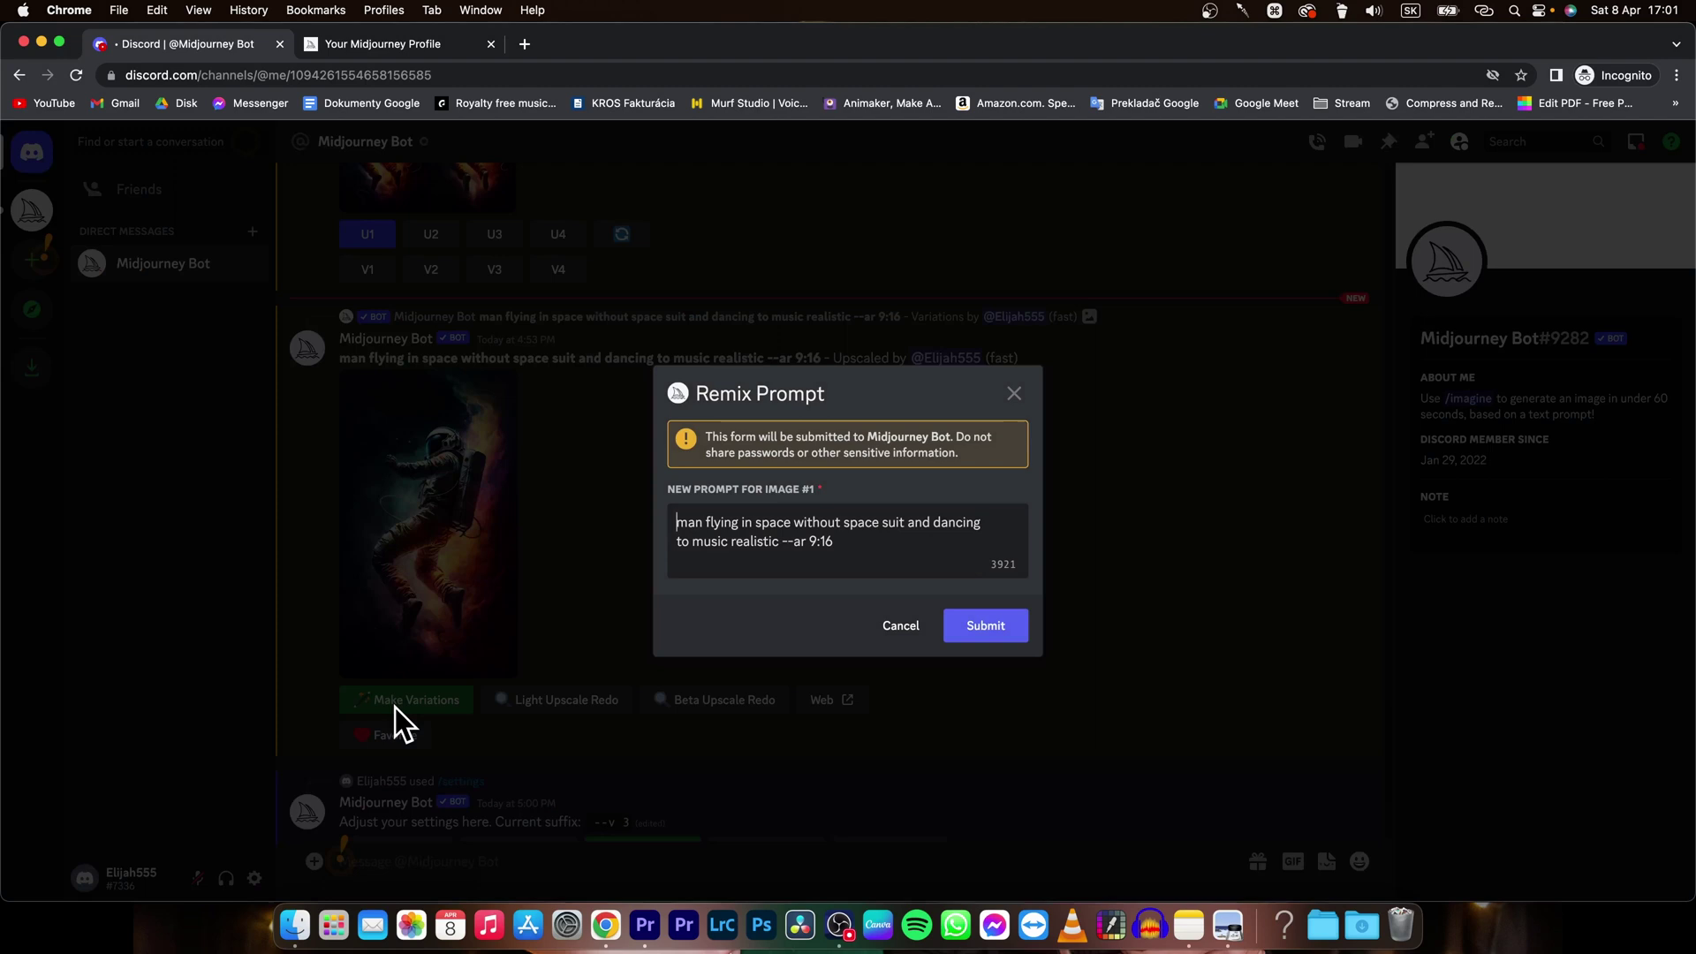
{"action": "left_click", "coordinate": [835, 541]}
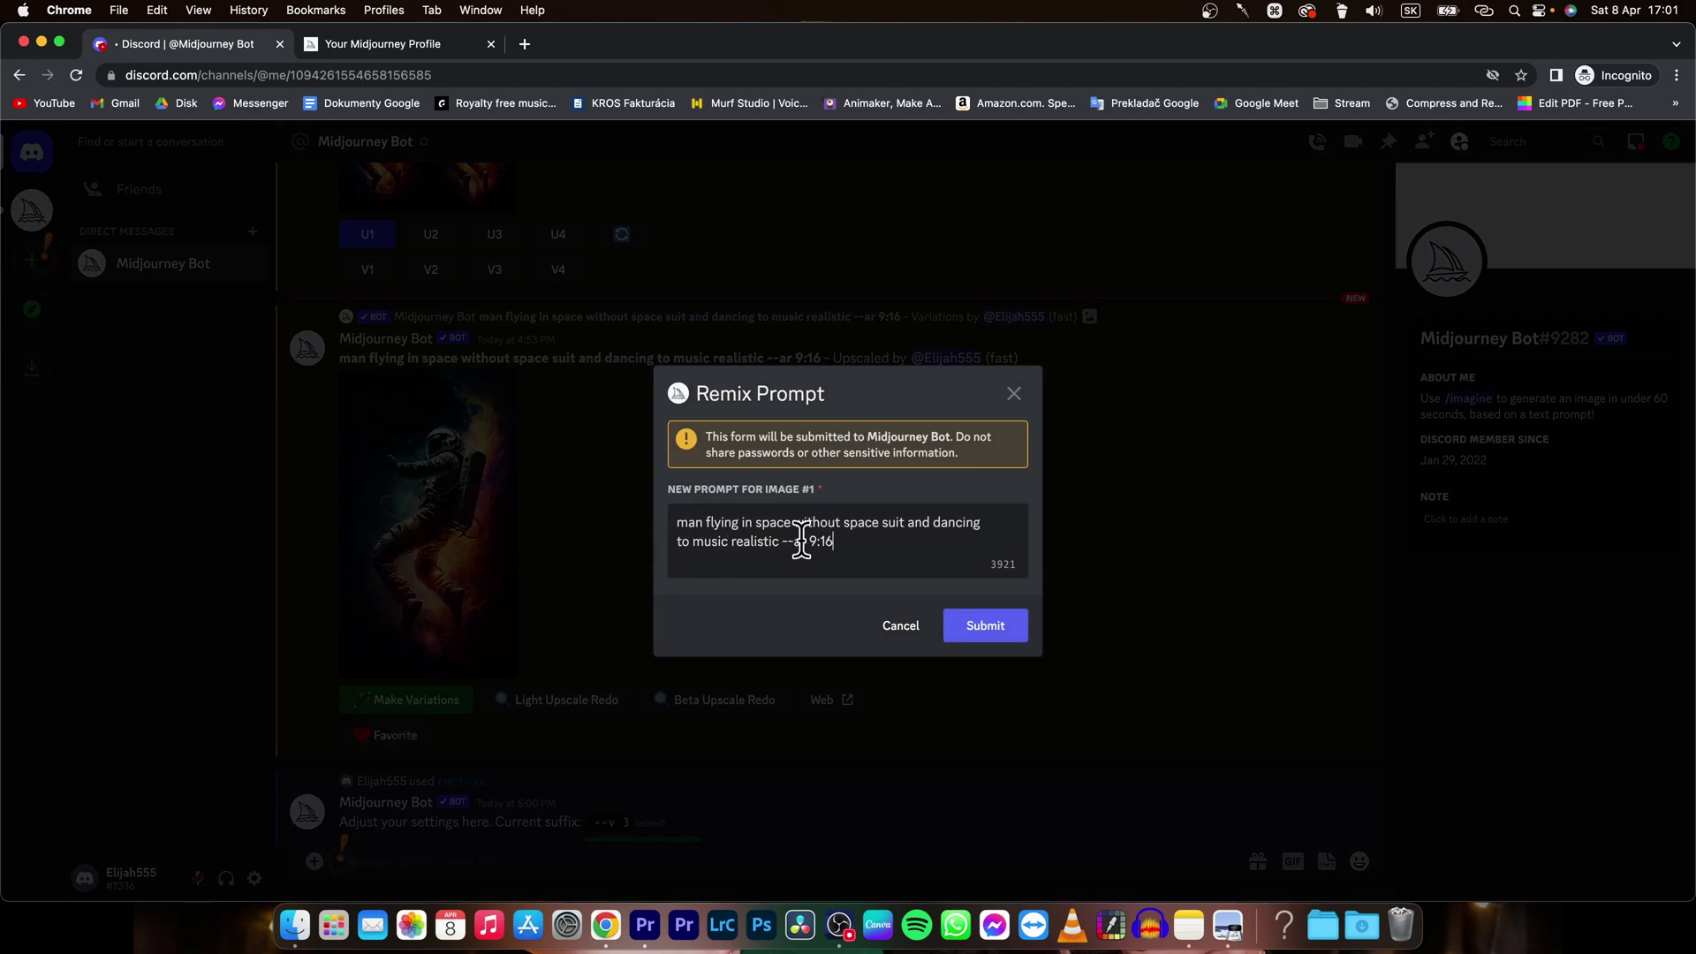
{"action": "key", "text": "BackSpace"}
{"action": "key", "text": "BackSpace"}
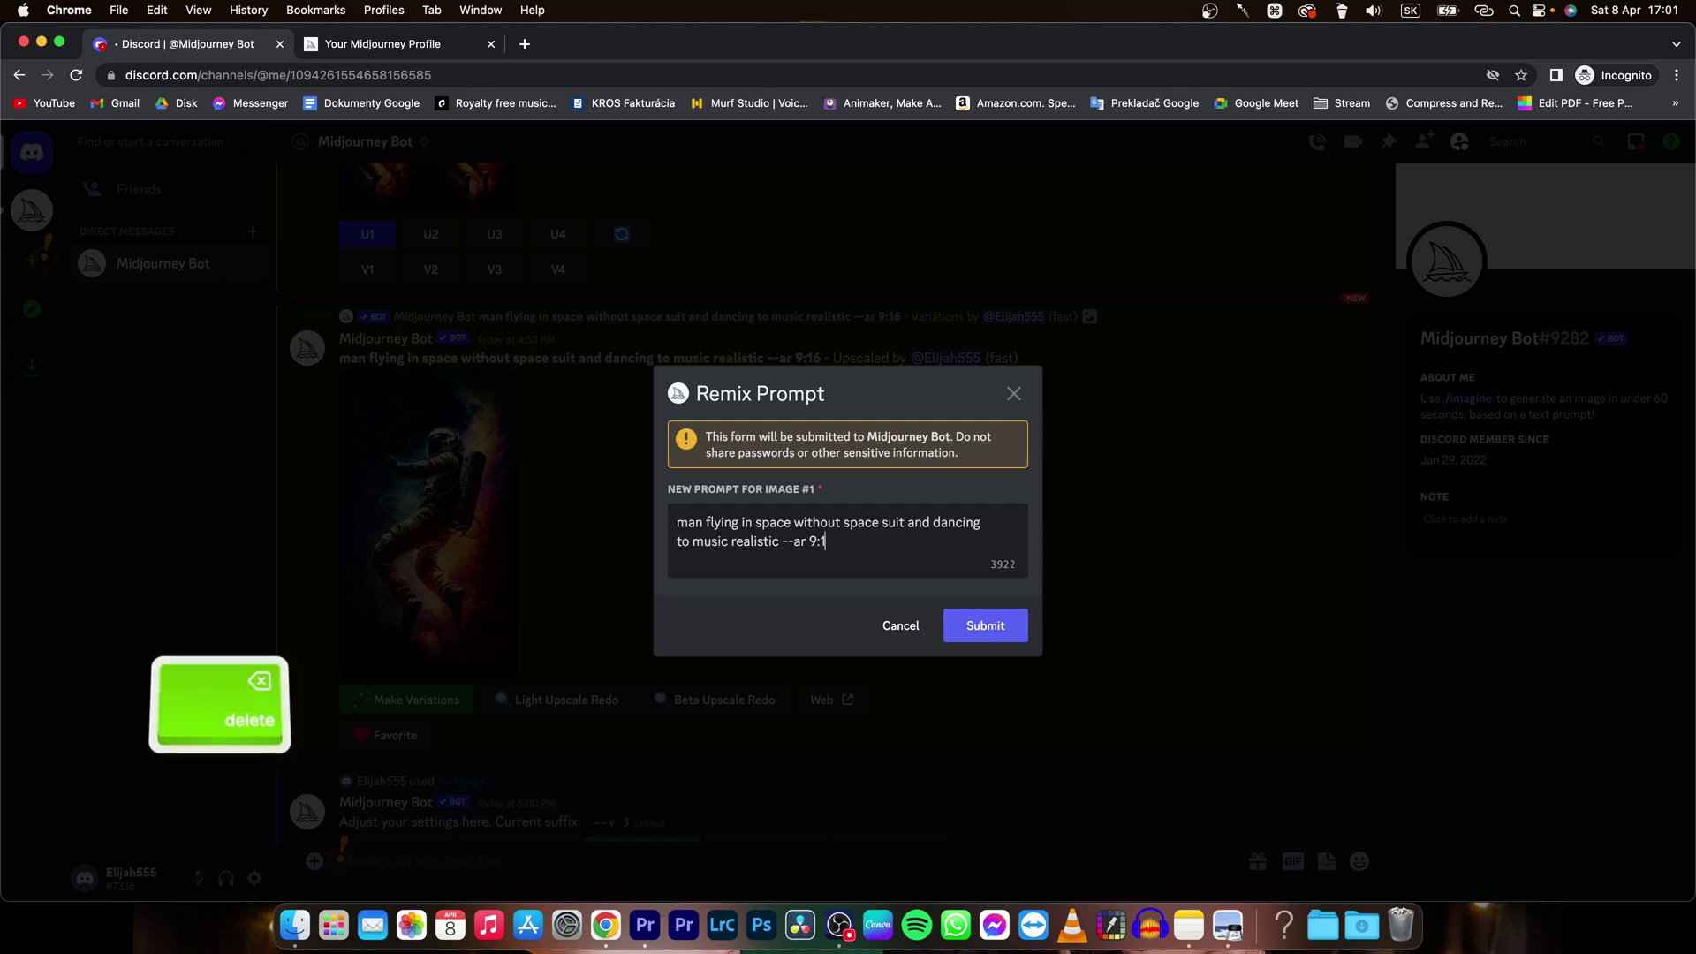
{"action": "key", "text": "BackSpace"}
{"action": "key", "text": "BackSpace"}
{"action": "type", "text": "16"}
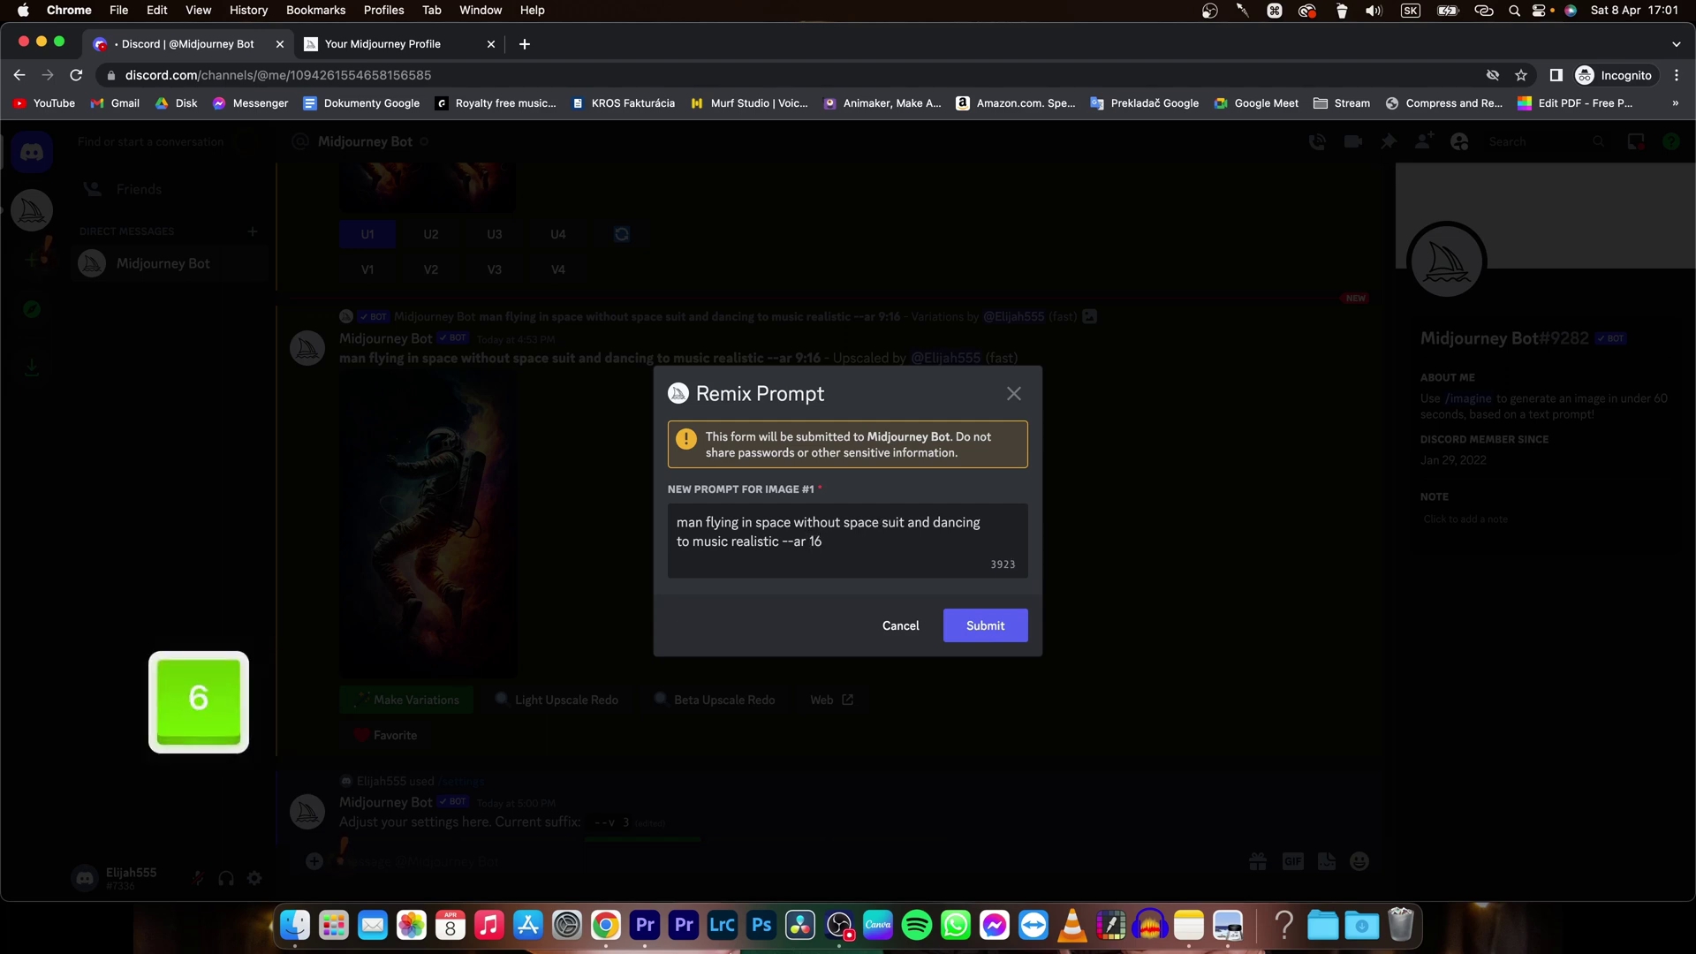
{"action": "type", "text": ":9"}
Step: Submit the 16:9 astronaut remix, preview its four-image grid, and upscale image U1
{"action": "left_click", "coordinate": [986, 626]}
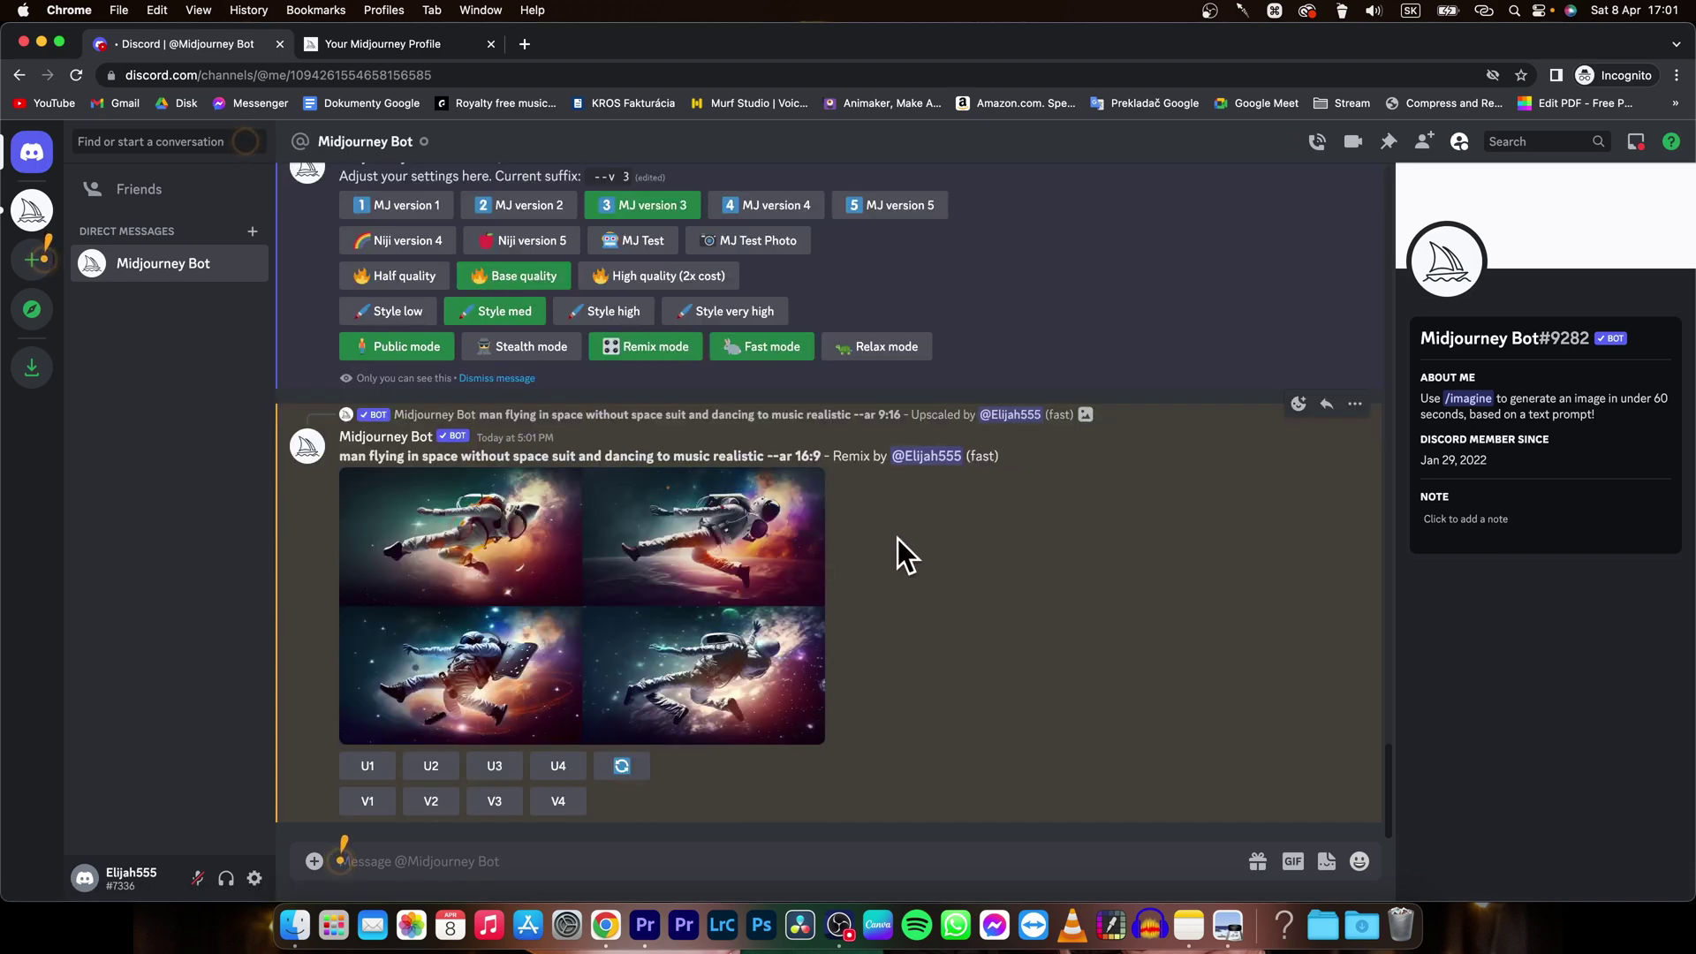
{"action": "left_click", "coordinate": [704, 570]}
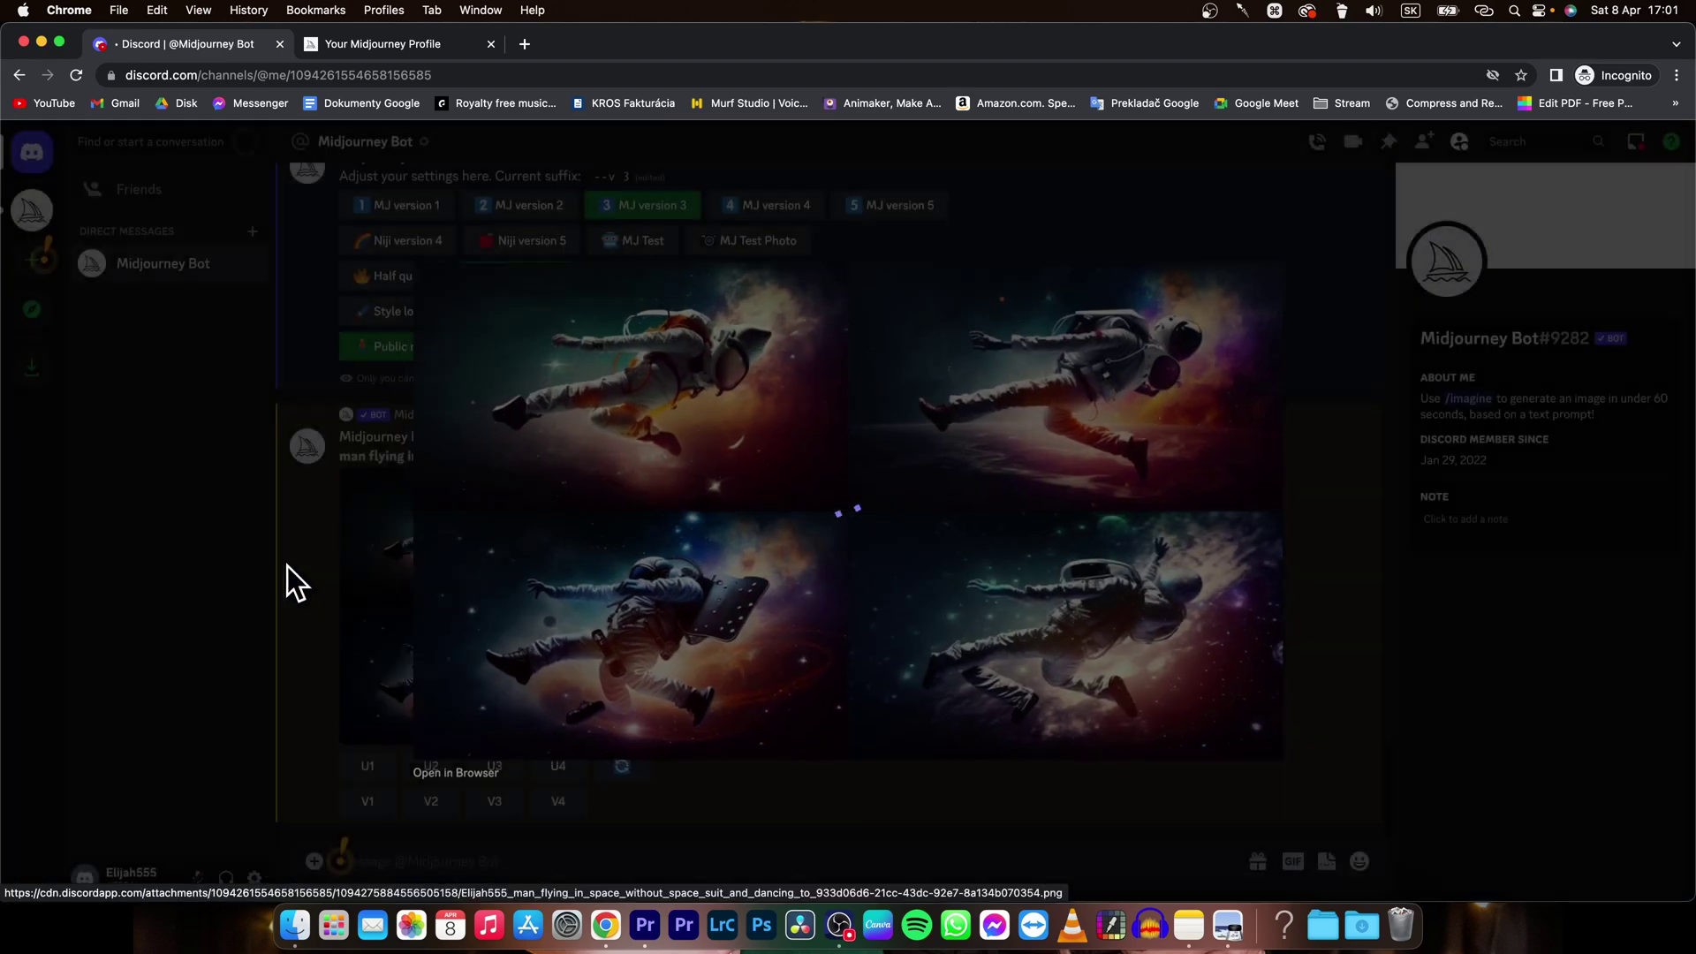
{"action": "left_click", "coordinate": [288, 565]}
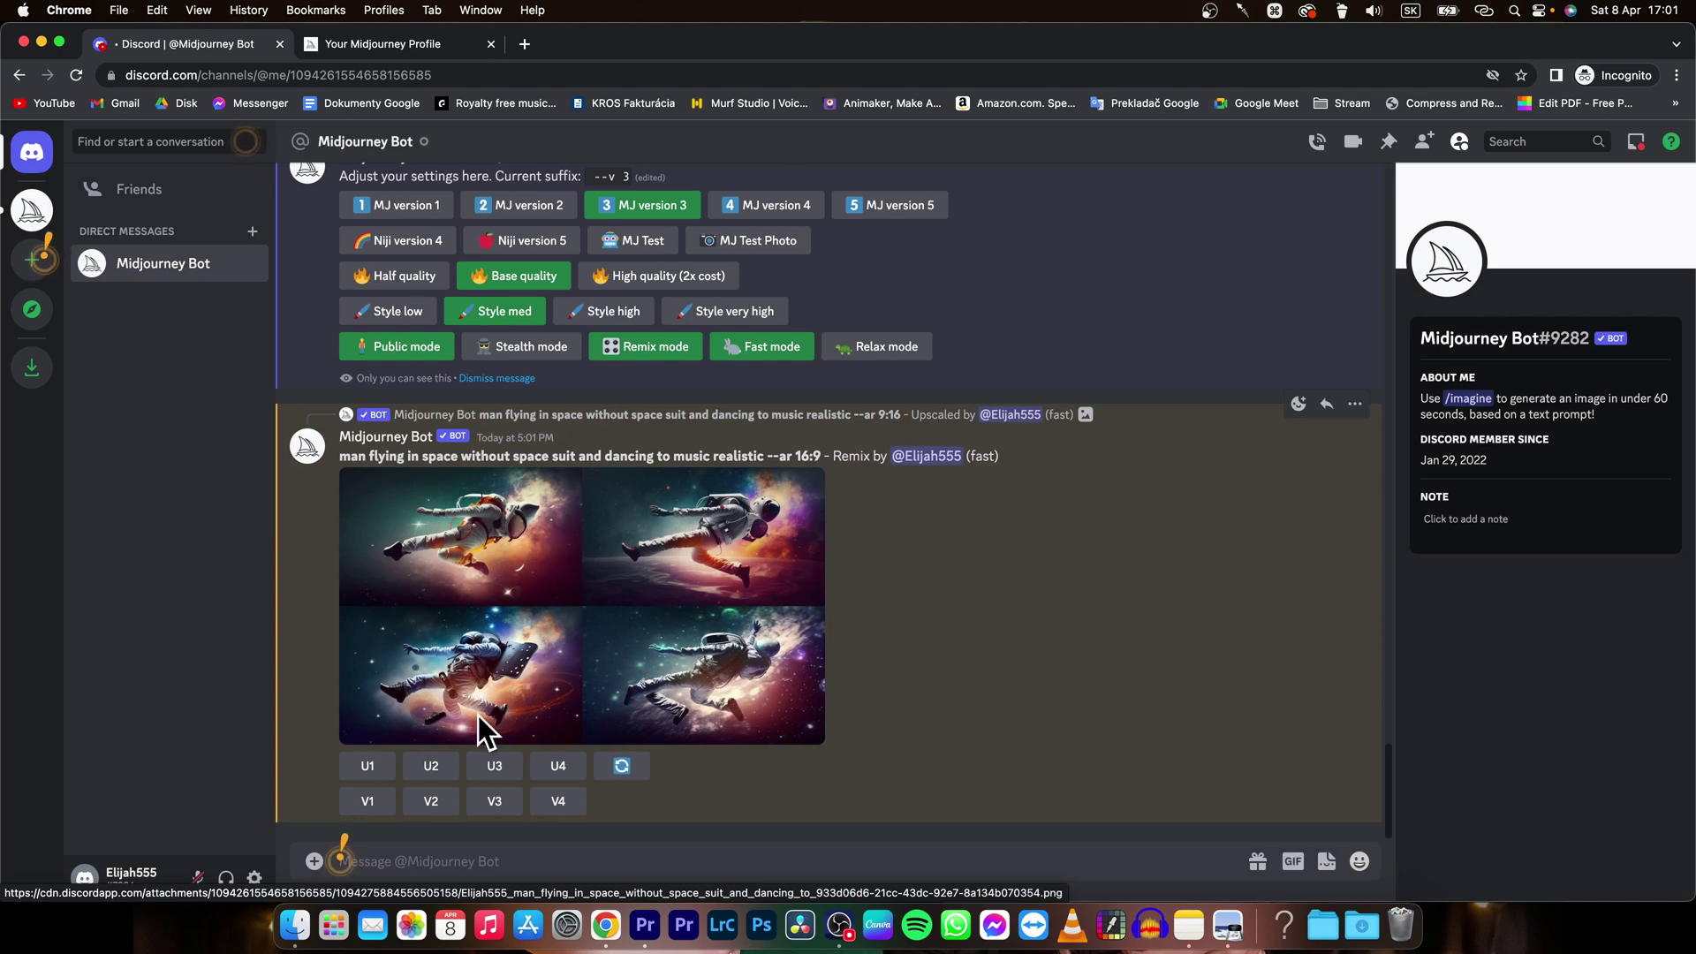
{"action": "left_click", "coordinate": [366, 765]}
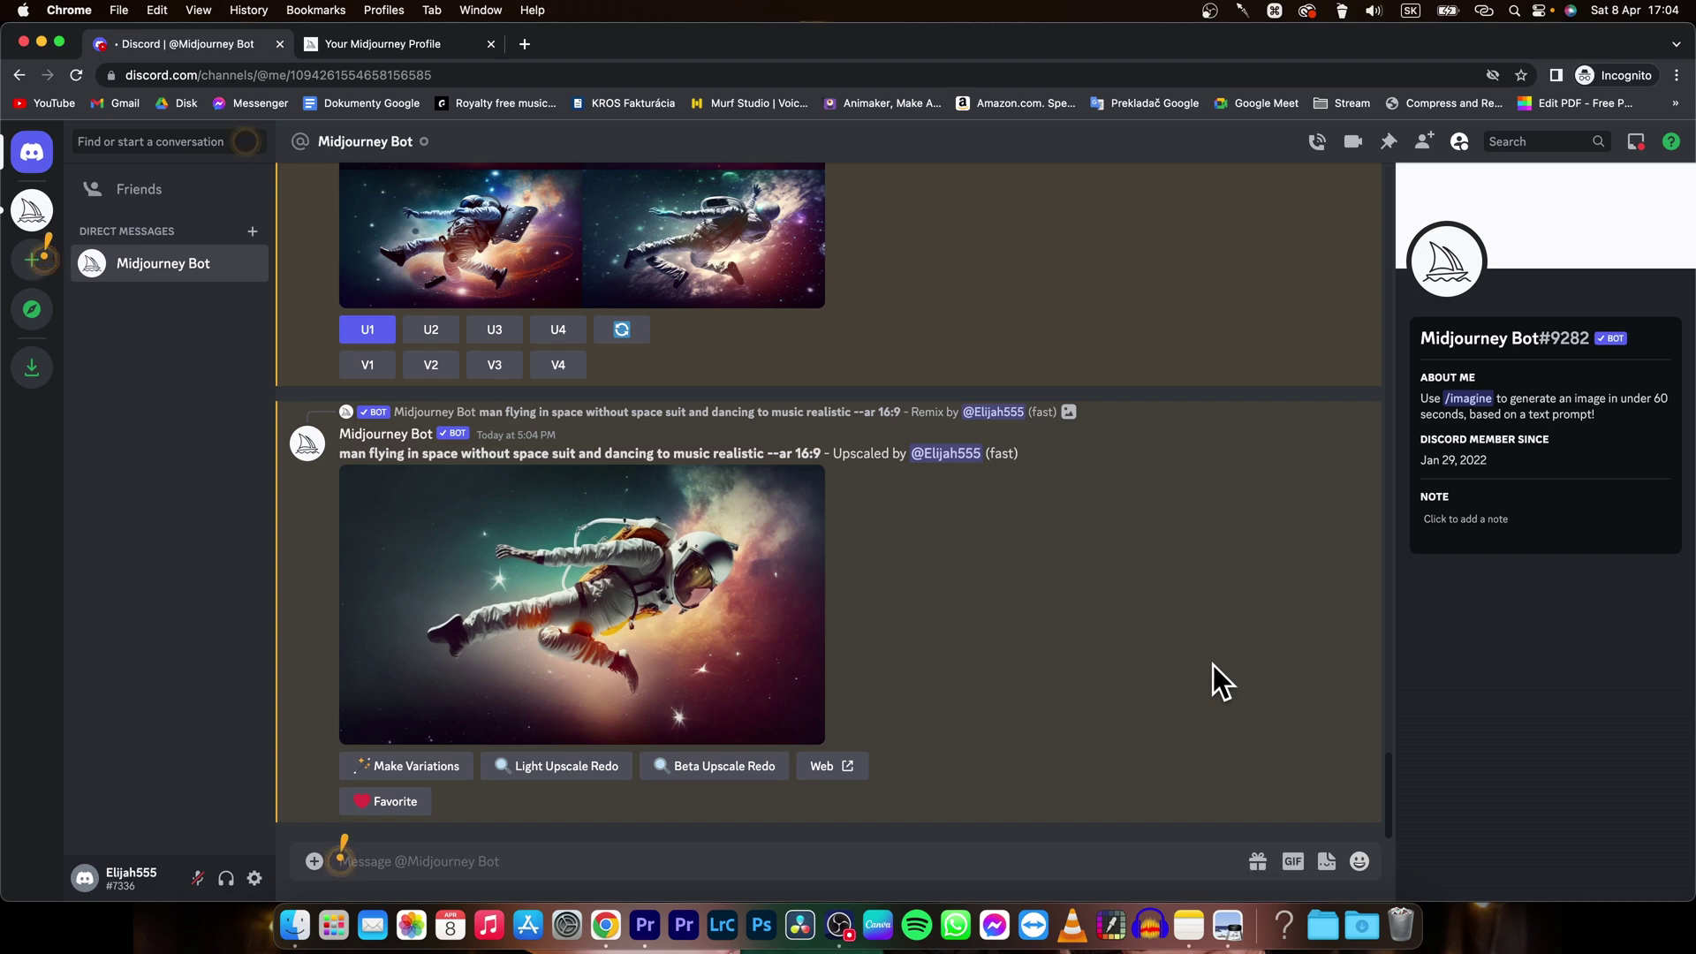
{"action": "left_click", "coordinate": [567, 600]}
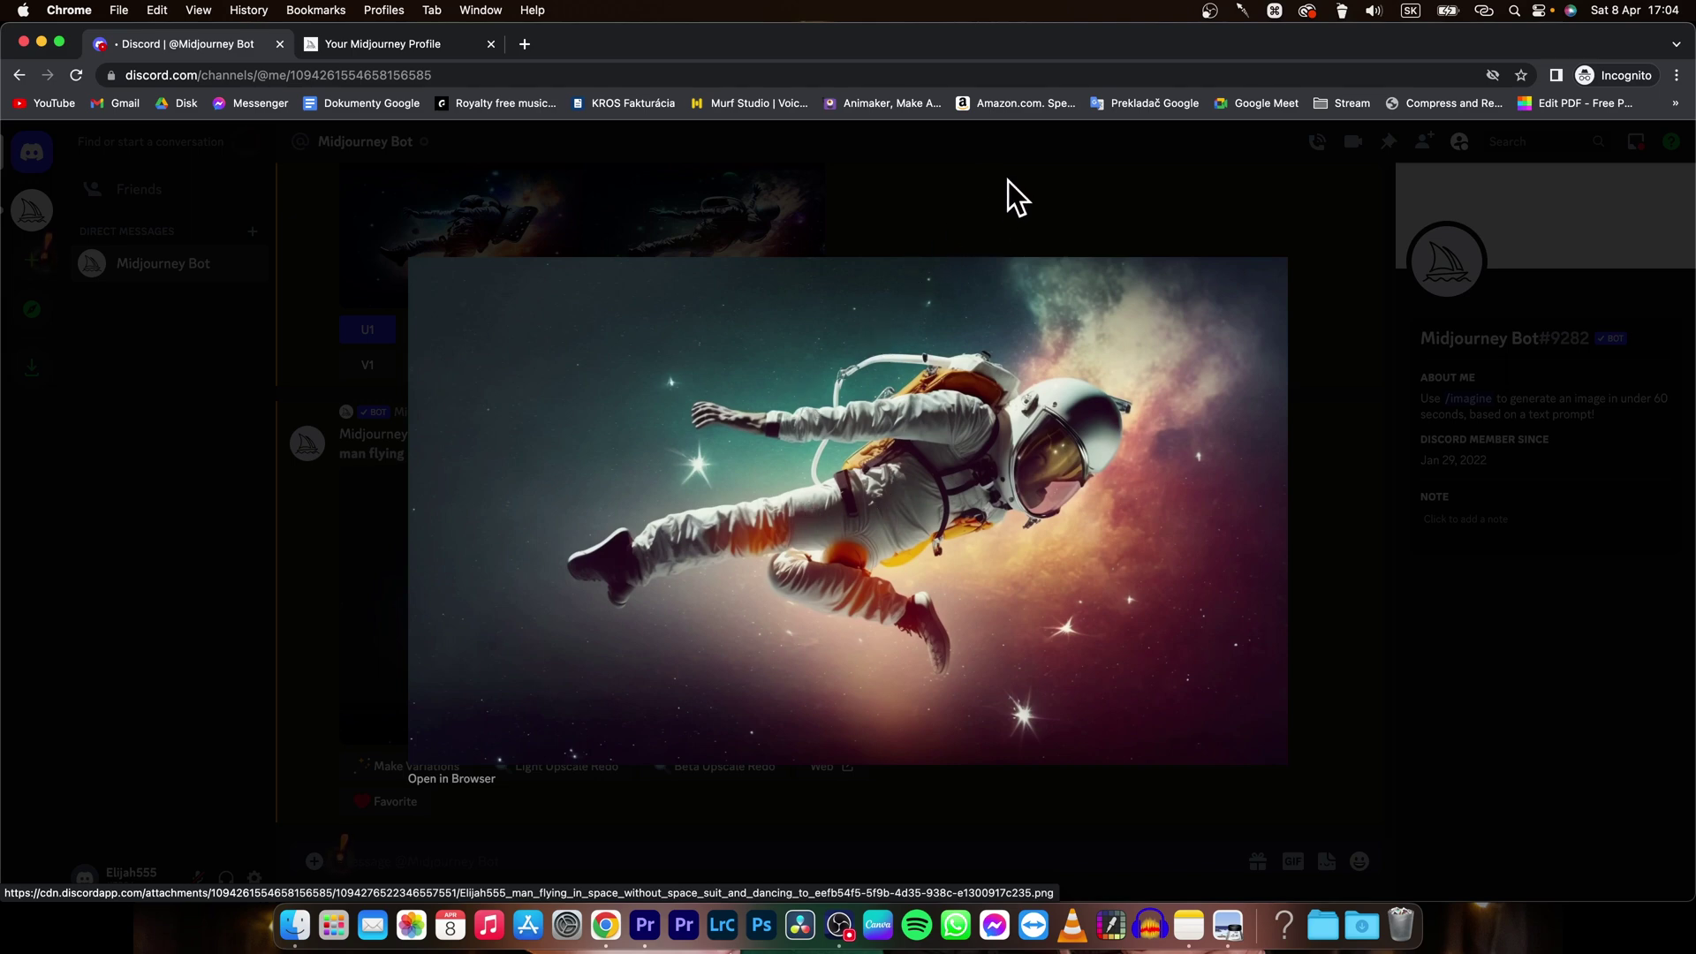
{"action": "left_click", "coordinate": [1009, 181]}
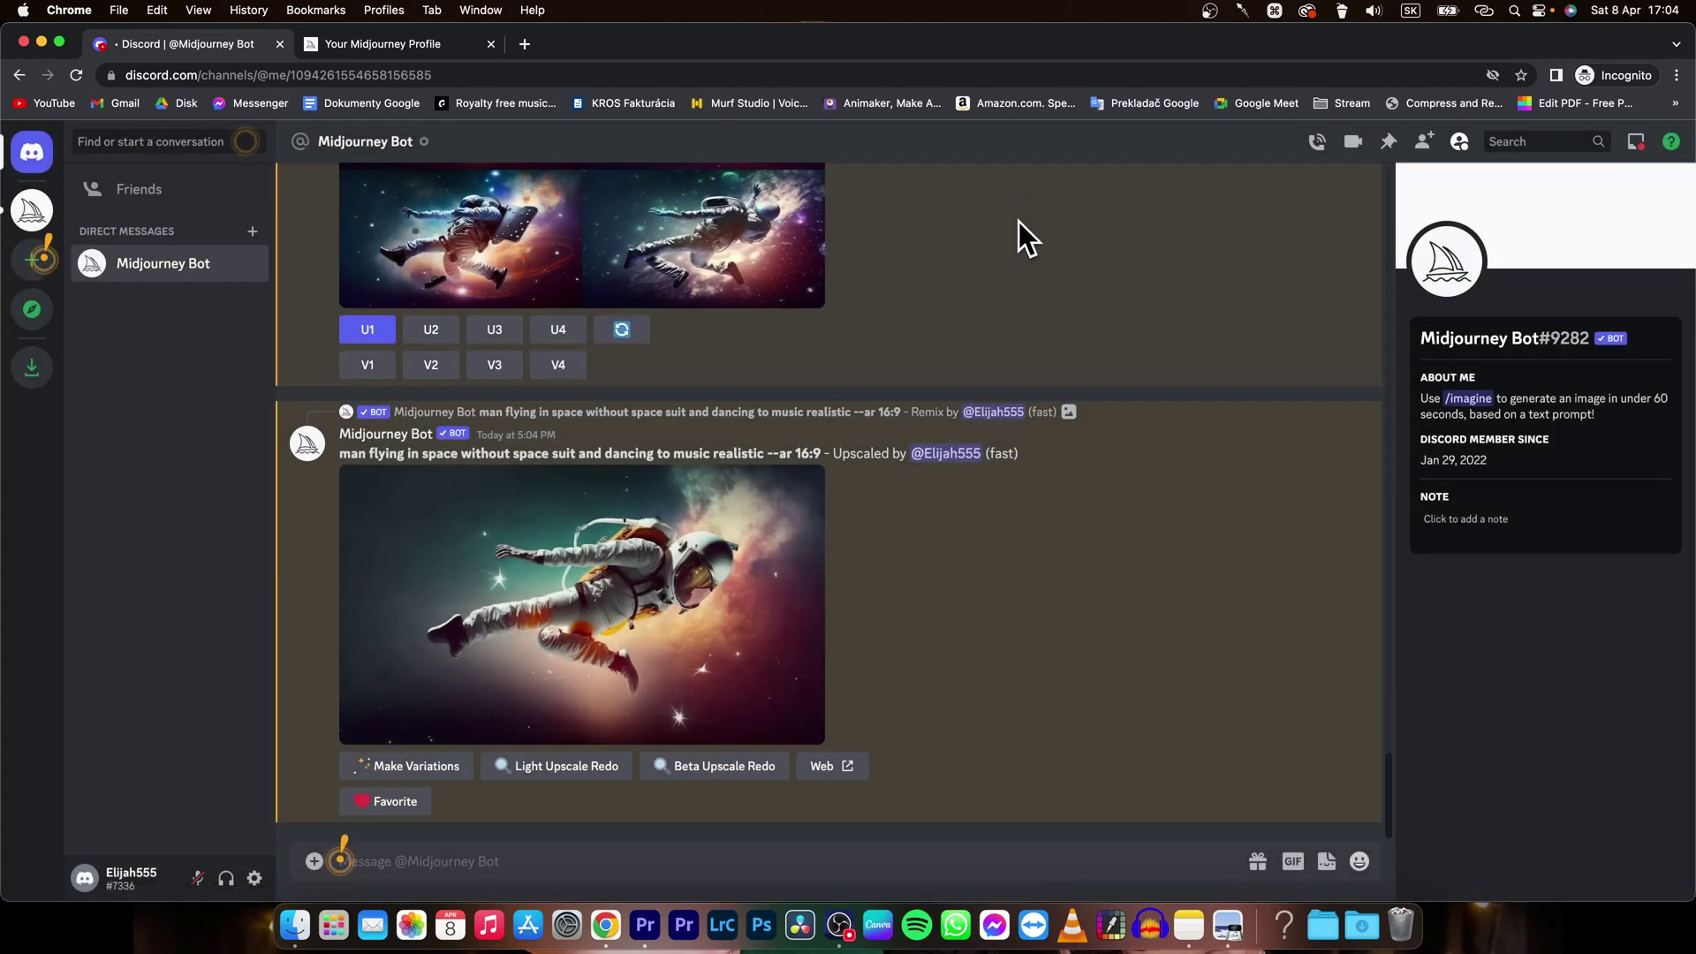
{"action": "scroll", "coordinate": [1002, 305], "scroll_direction": "up", "scroll_amount": 10}
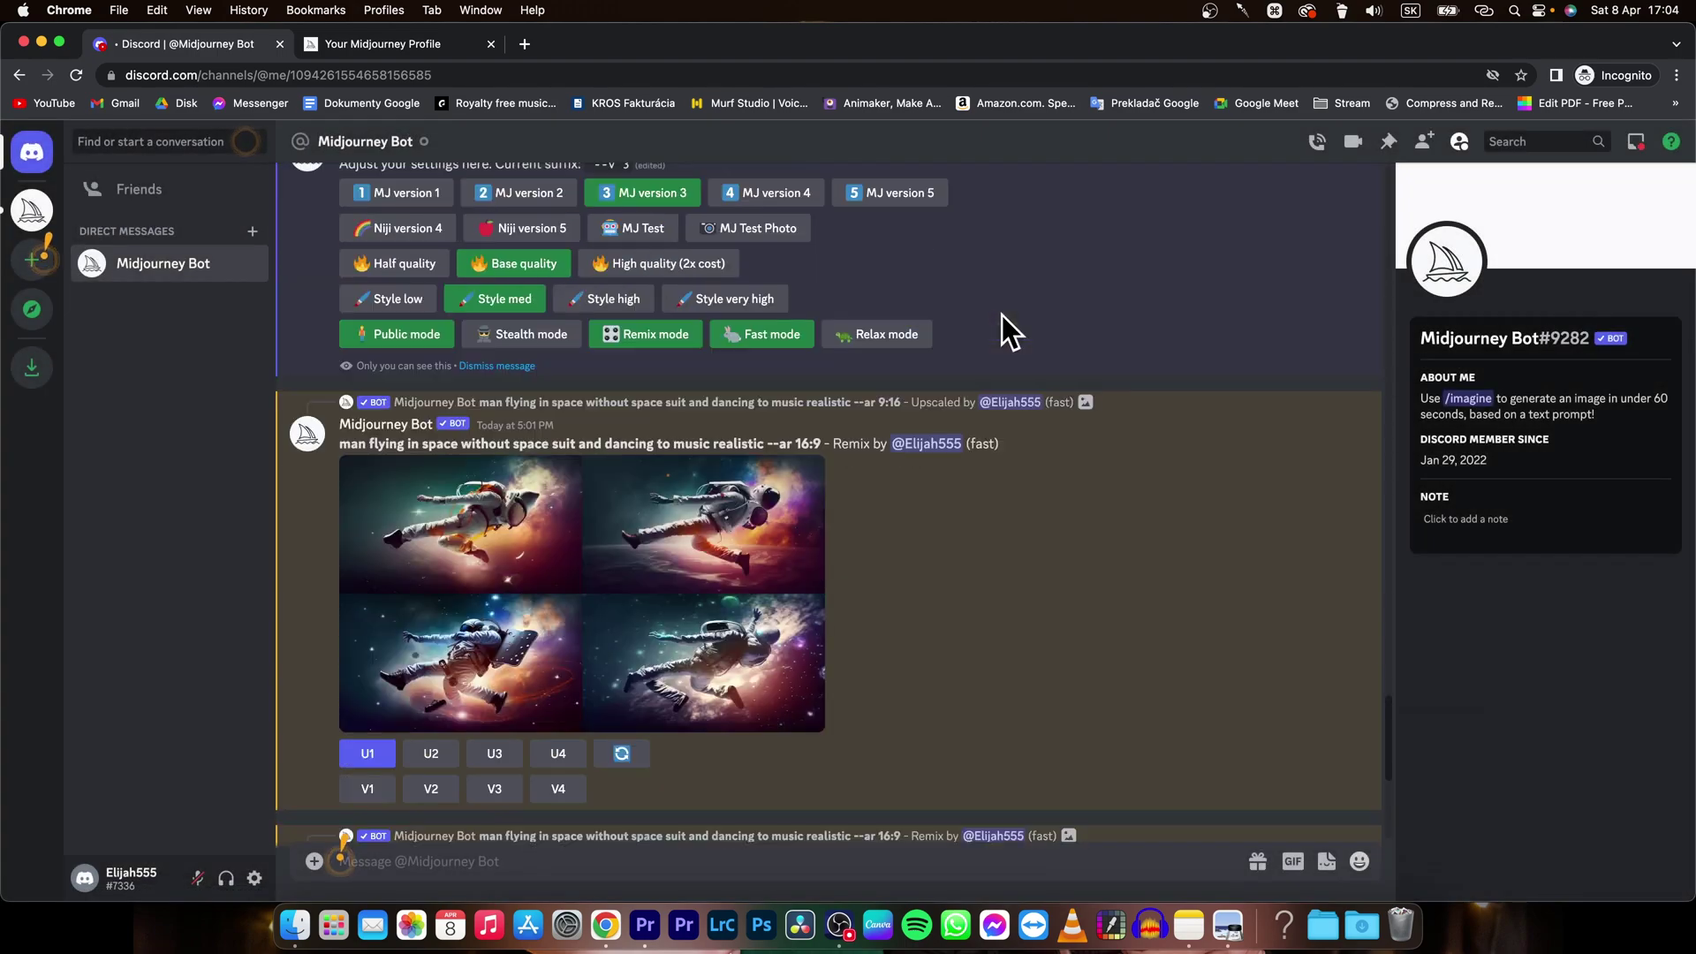
{"action": "scroll", "coordinate": [994, 318], "scroll_direction": "up", "scroll_amount": 6}
{"action": "scroll", "coordinate": [993, 324], "scroll_direction": "up", "scroll_amount": 4}
{"action": "scroll", "coordinate": [993, 324], "scroll_direction": "down", "scroll_amount": 5}
{"action": "scroll", "coordinate": [1000, 318], "scroll_direction": "down", "scroll_amount": 8}
{"action": "scroll", "coordinate": [1033, 358], "scroll_direction": "down", "scroll_amount": 5}
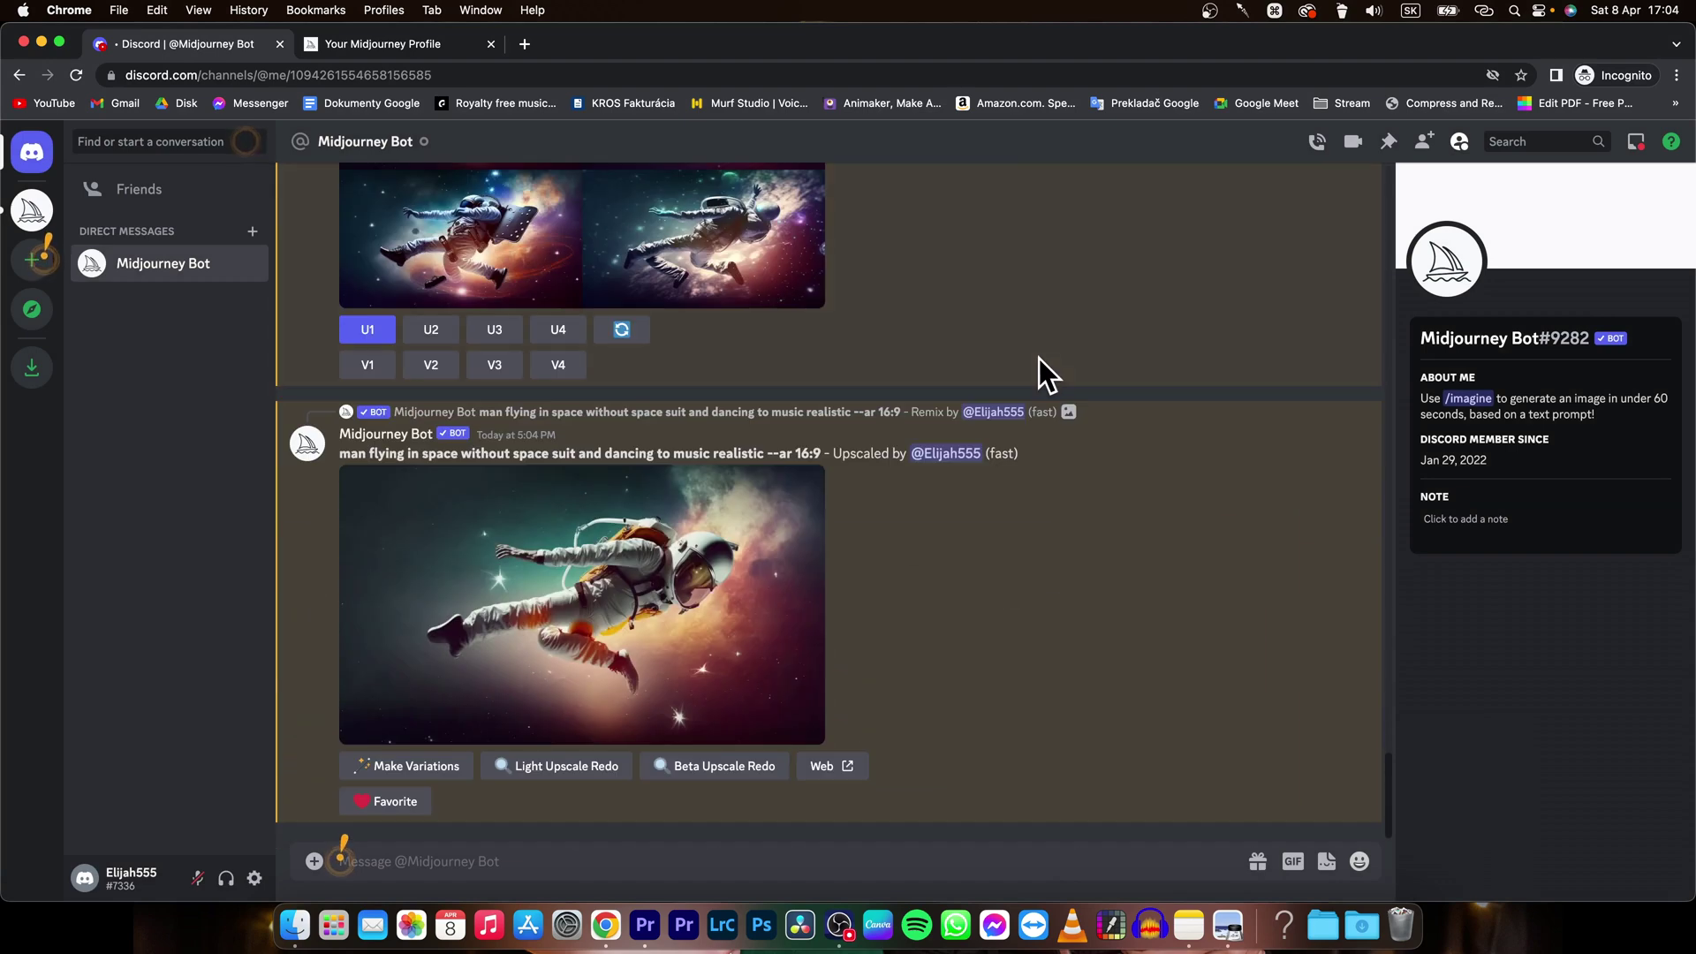